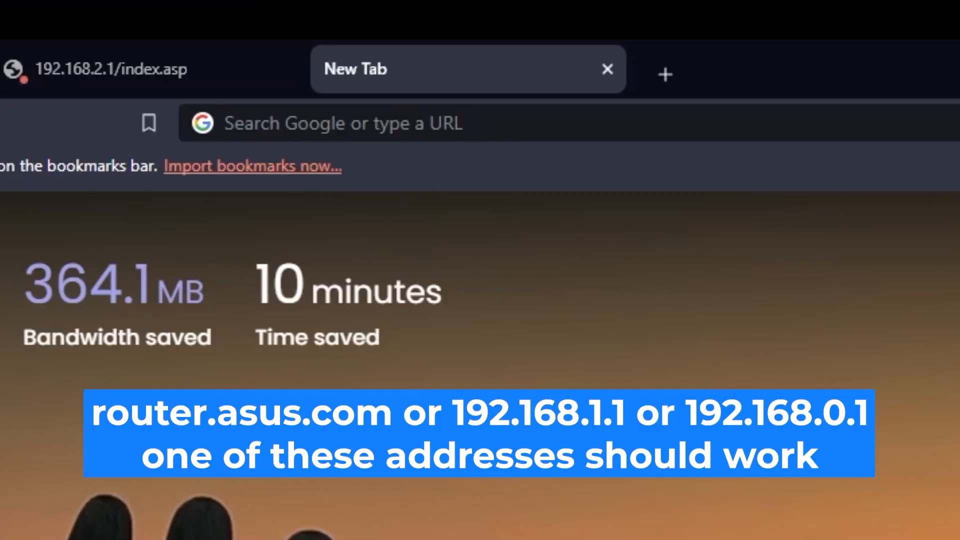
- Load the router's admin page at 192.168.2.1 in Brave to reach its sign-in prompt
left_click(591, 30)
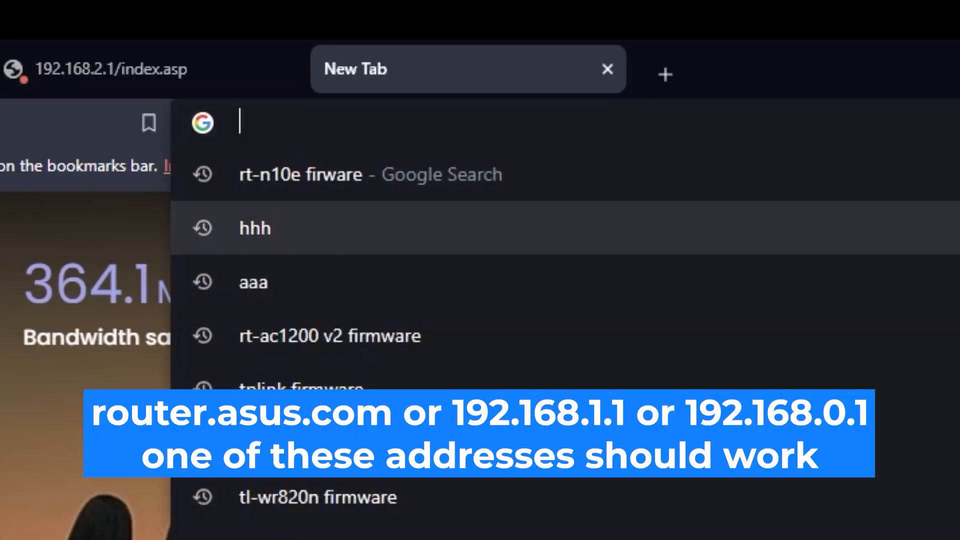
type("192")
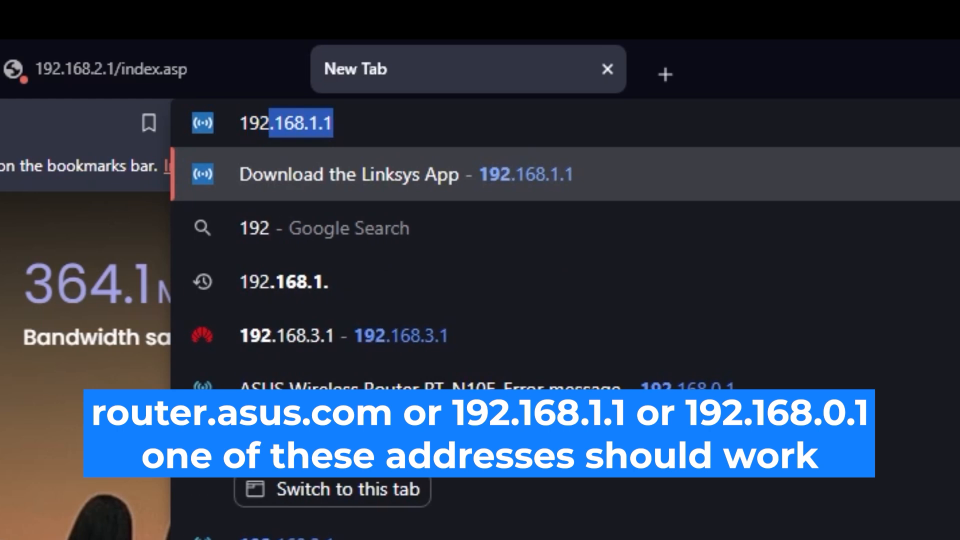
type(".168.2.1")
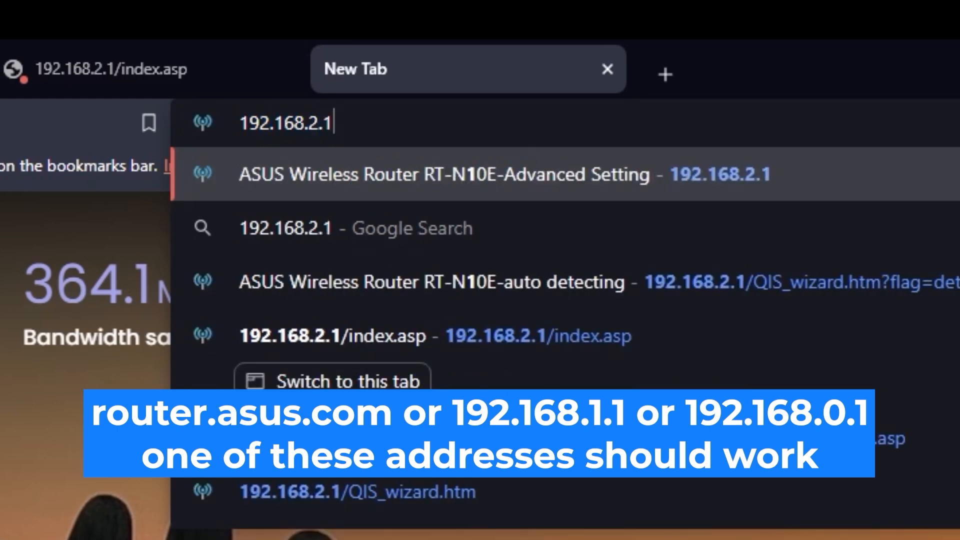
key("Return")
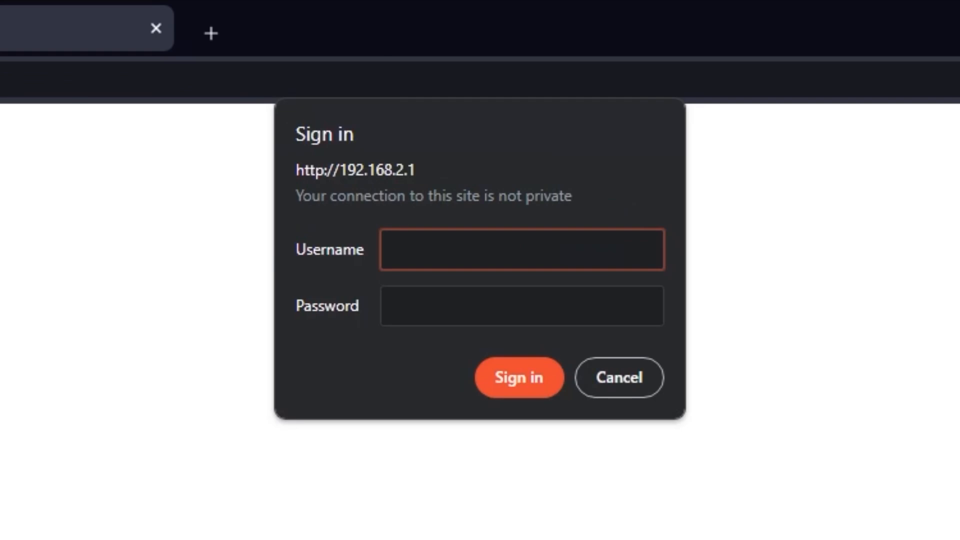
- Enter the router's admin username and password and submit the sign-in form
type("admin")
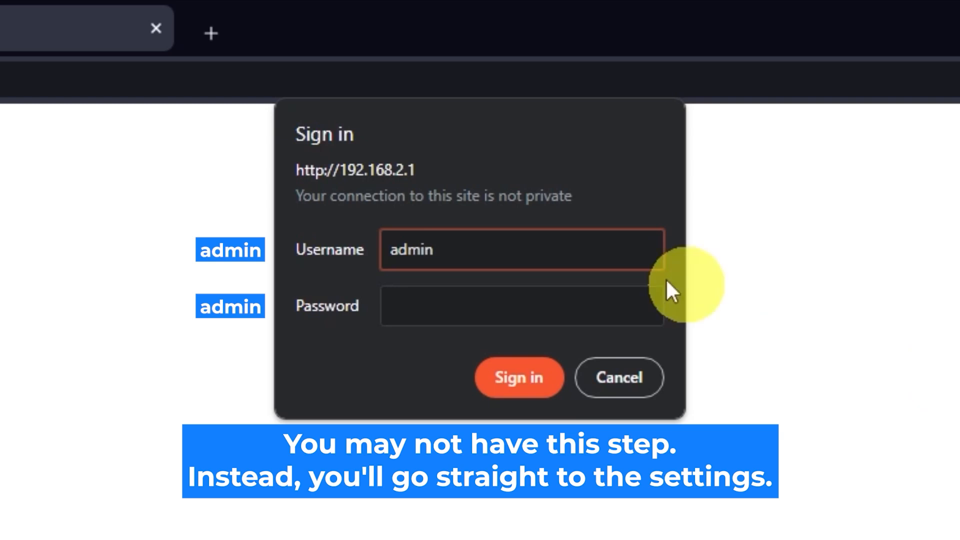
left_click(572, 300)
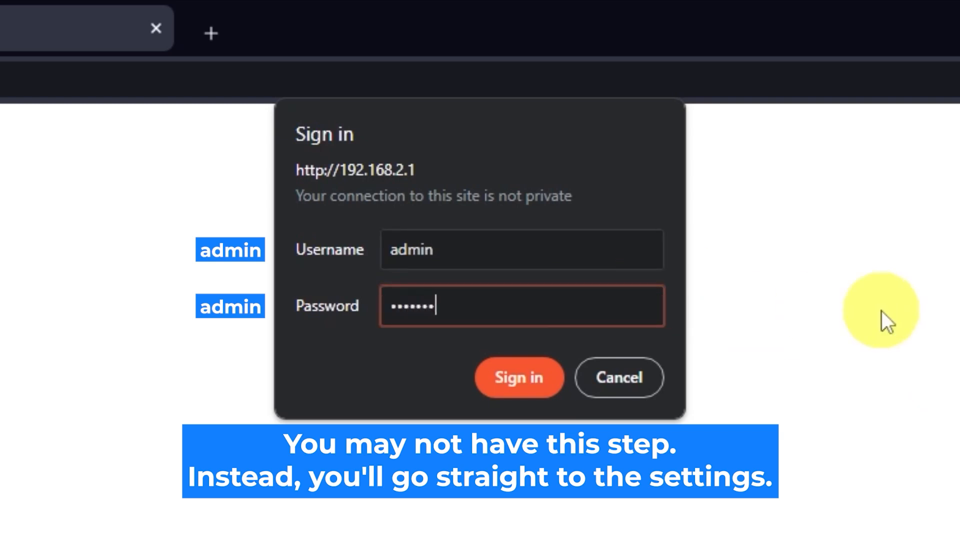
left_click(537, 392)
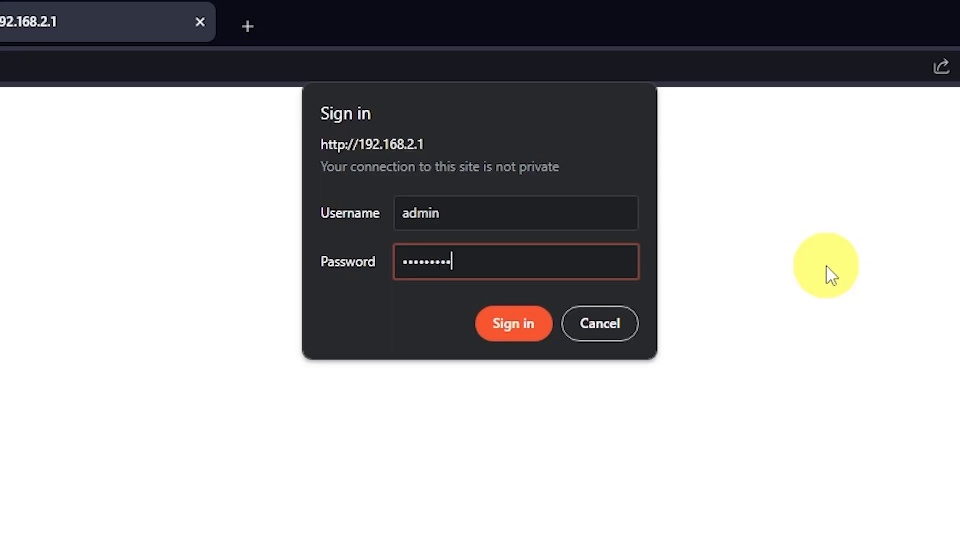
- Sign in again after the timeout and advance quick setup to the Wireless Setting page (SSID ASUS)
left_click(522, 332)
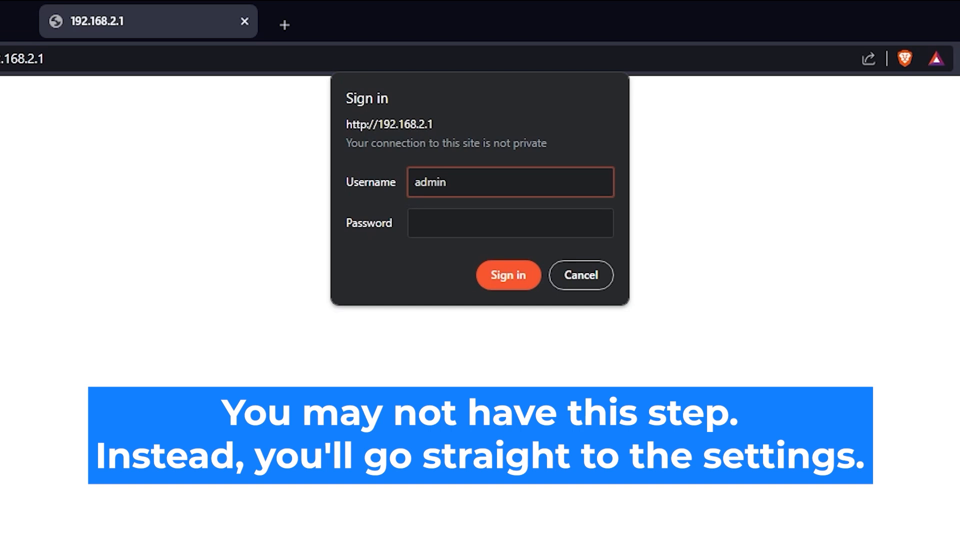
left_click(544, 222)
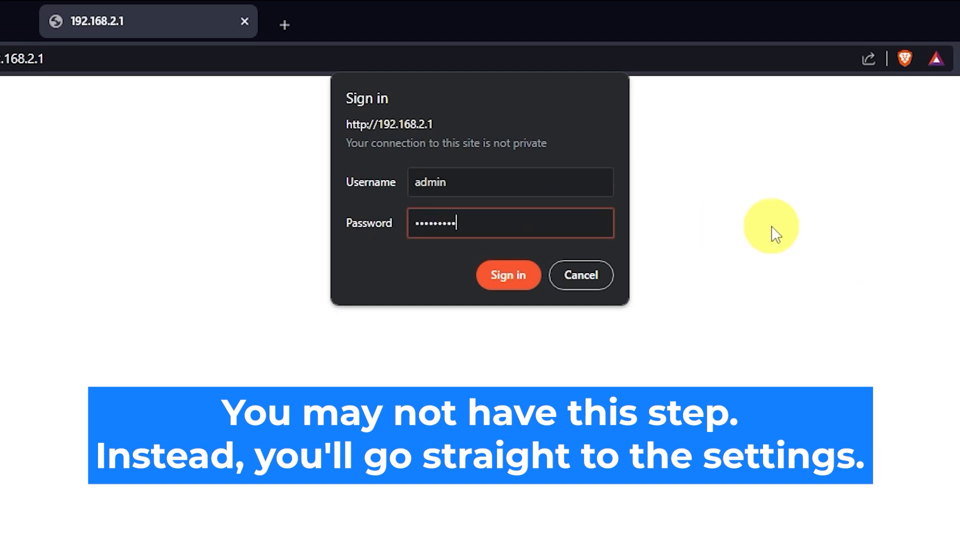
left_click(513, 277)
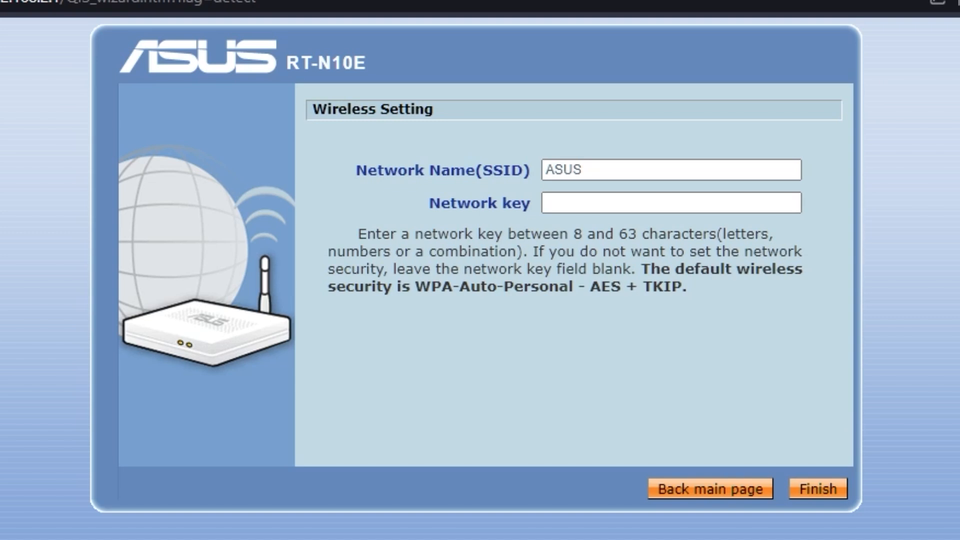
- Enter a new Wi-Fi network key and finish quick setup to apply the wireless settings
left_click(585, 202)
left_click(617, 168)
left_click(626, 204)
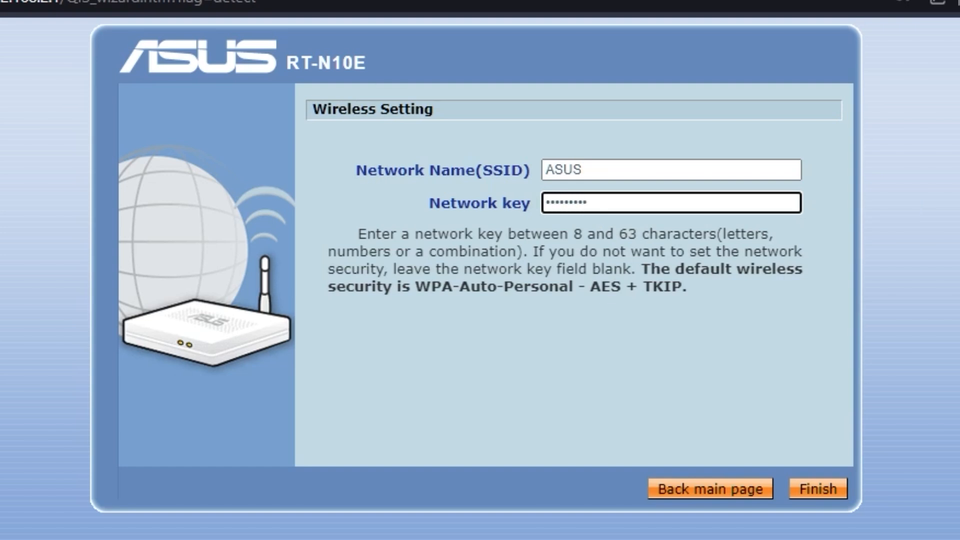
left_click(814, 492)
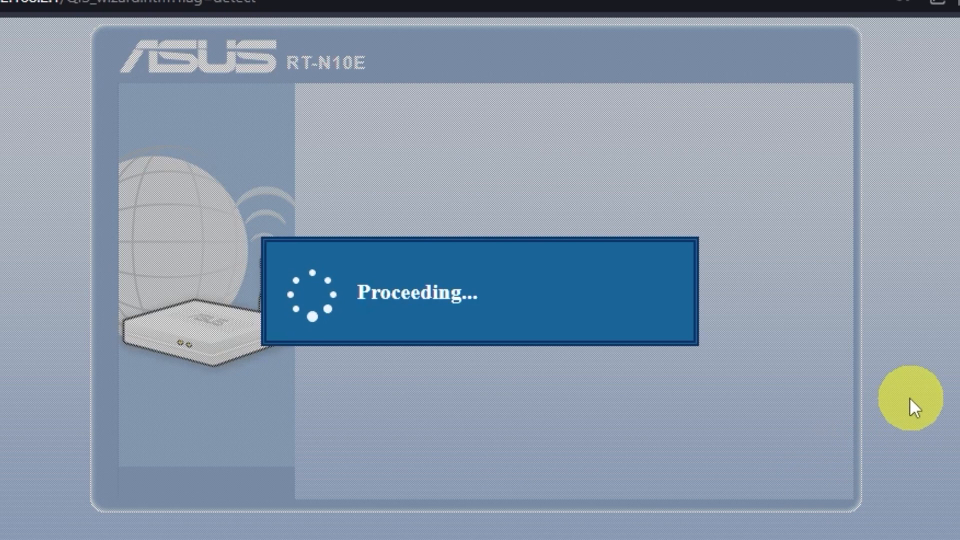
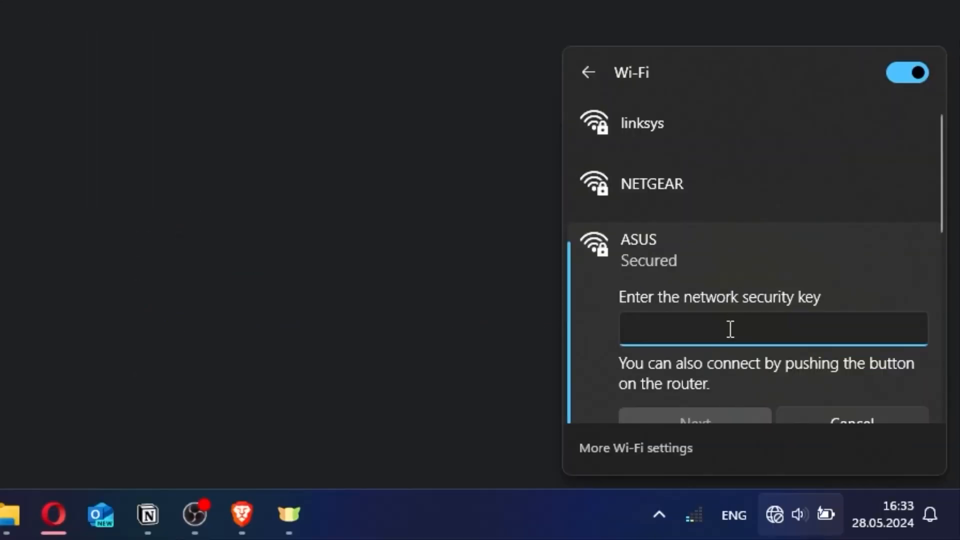
- Connect the PC to the ASUS Wi-Fi network using its network security key
type("•••••••••")
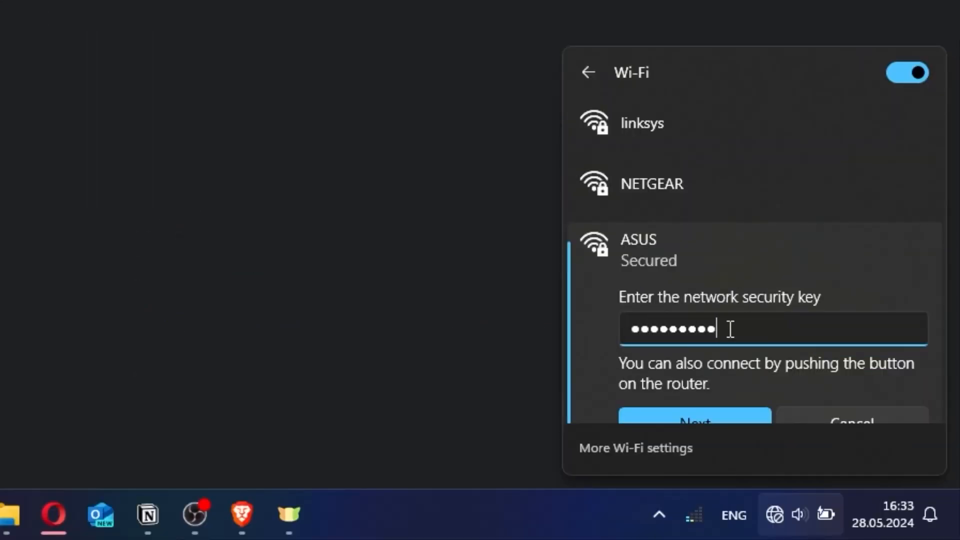
left_click(710, 414)
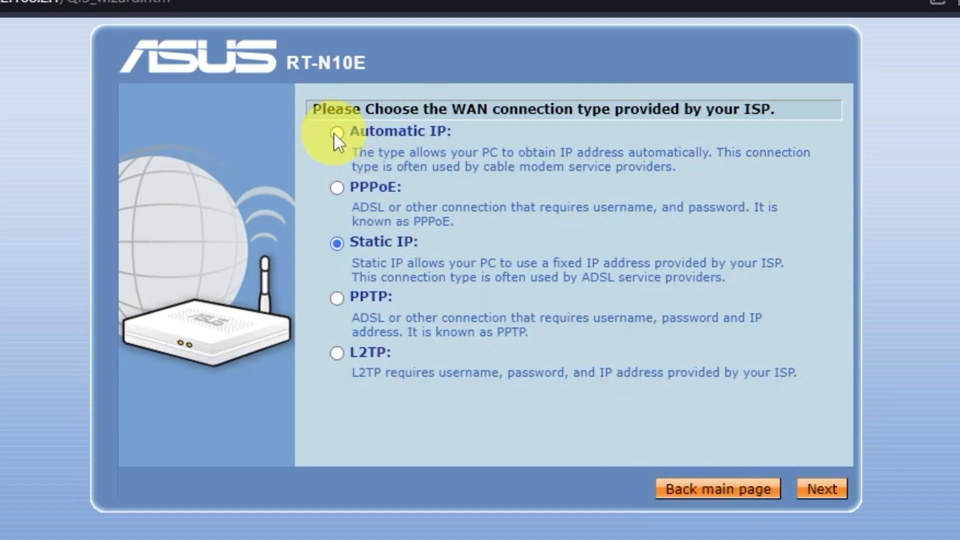
- Choose Automatic IP as the WAN type, pass the ISP and DNS/MAC pages, and apply all settings
left_click(336, 132)
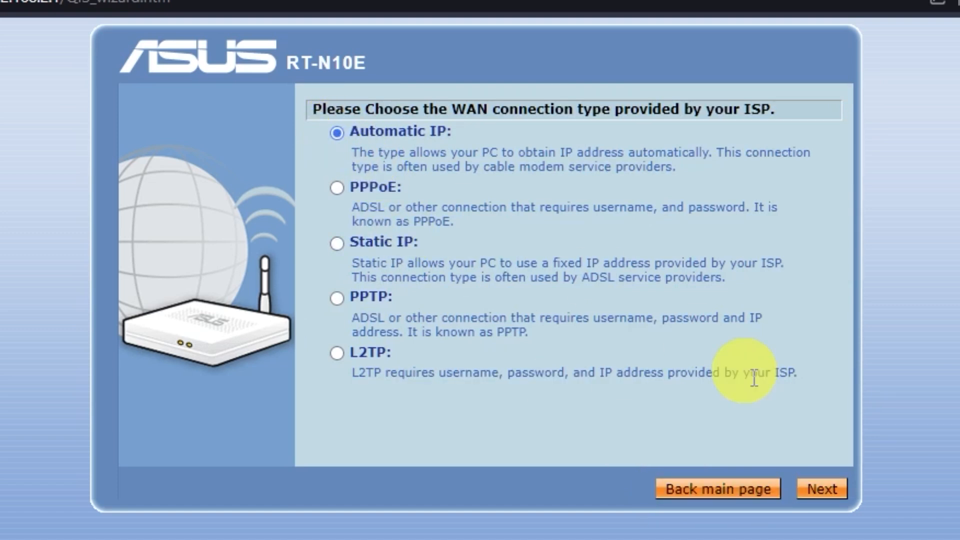
left_click(843, 495)
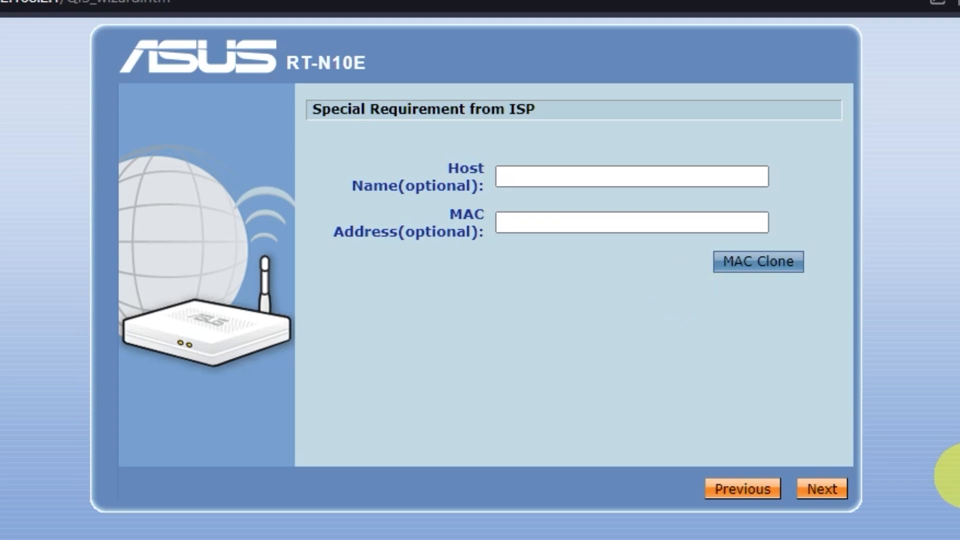
left_click(825, 490)
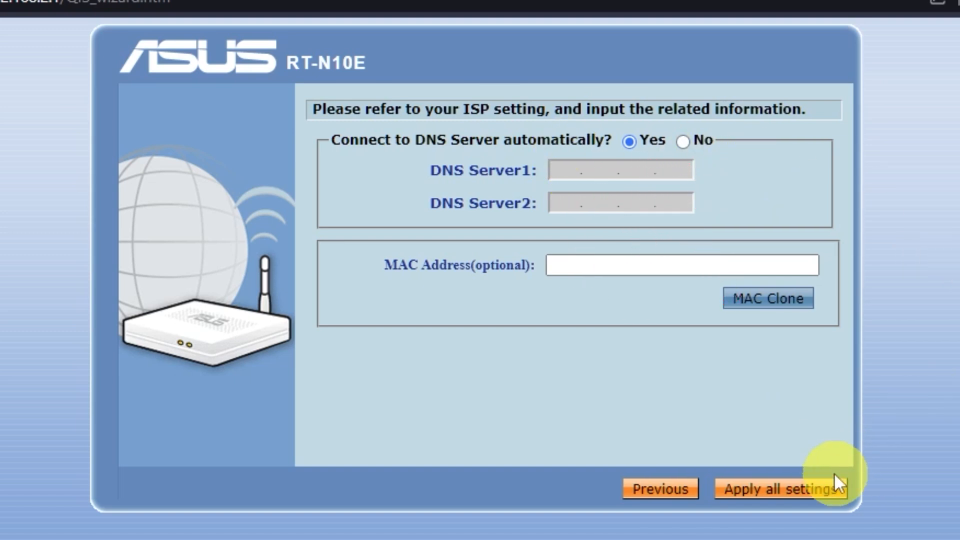
left_click(822, 494)
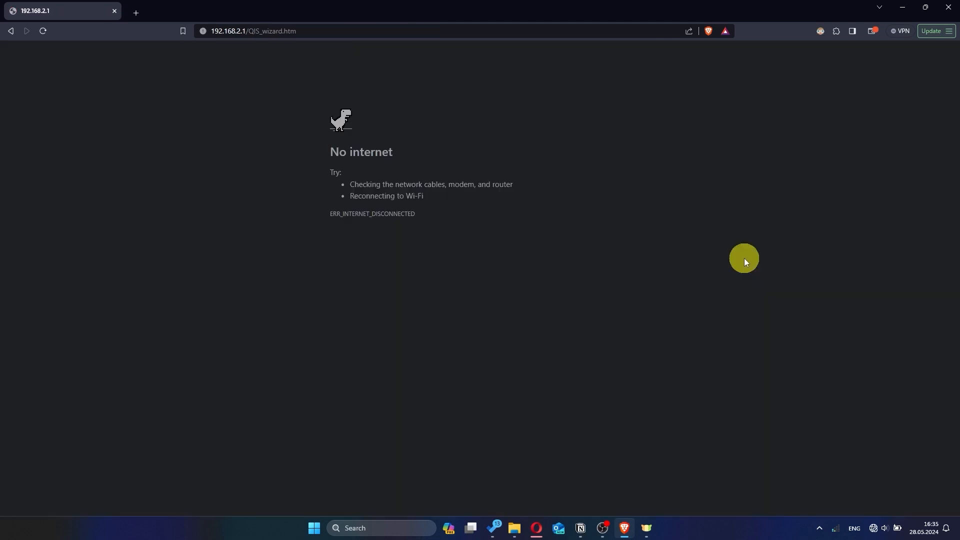
- Open the Windows quick settings Wi-Fi list to rejoin the ASUS network
left_click(873, 528)
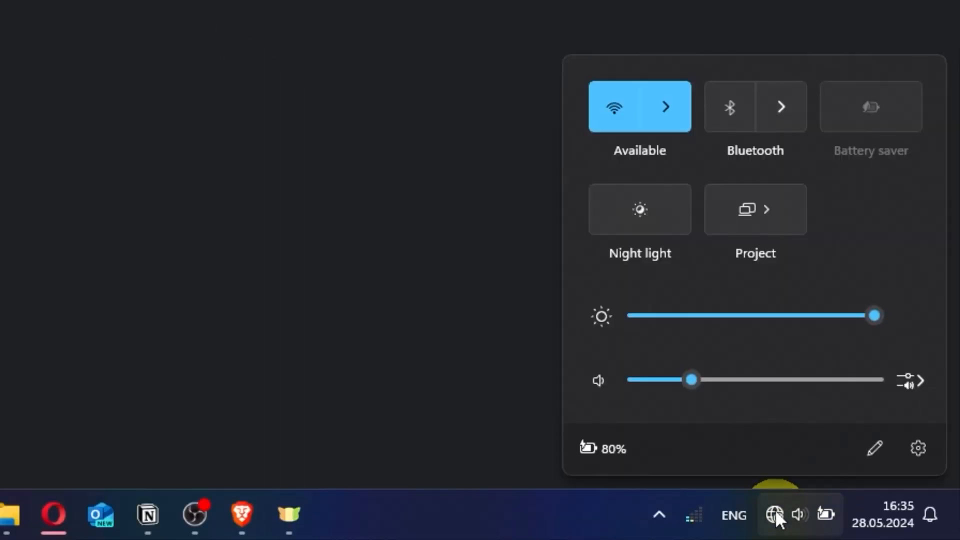
left_click(664, 117)
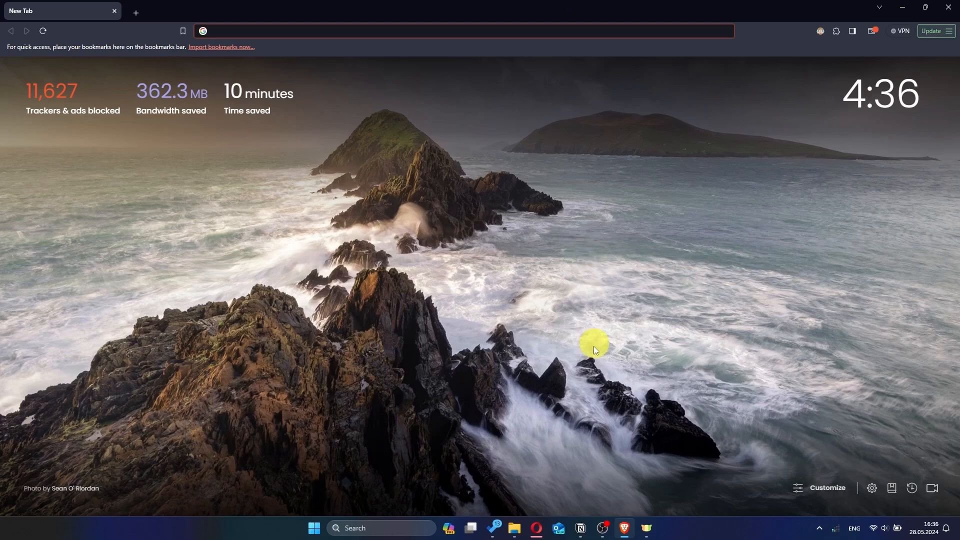
- Load 192.168.2.1 in Brave, sign in with the admin credentials, and decline saving the password
left_click(395, 30)
type("192.168")
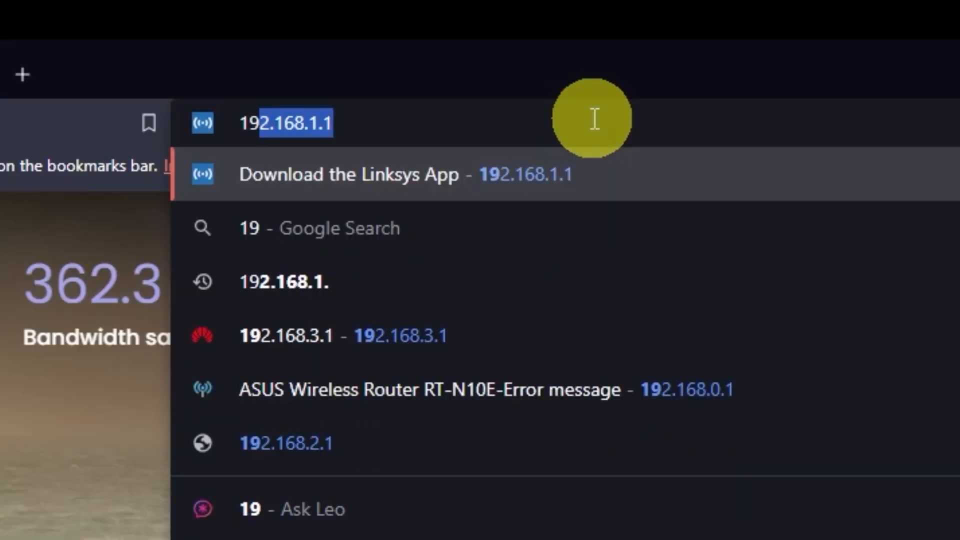
type(".")
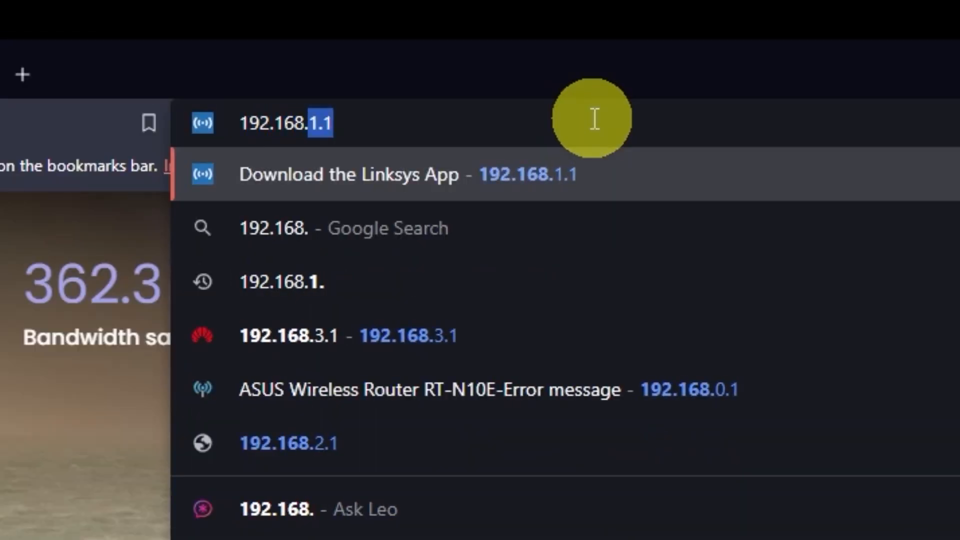
type("2.1")
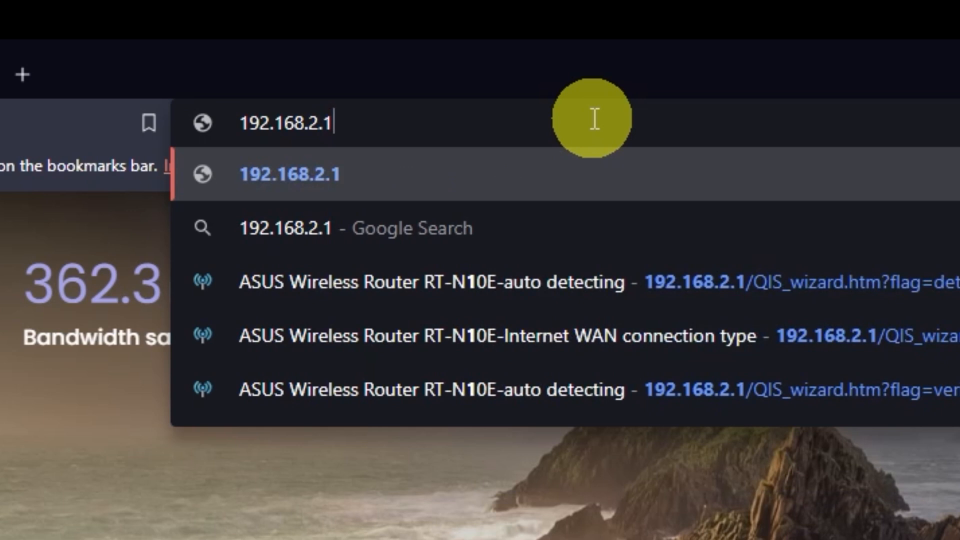
key("Return")
type("admin")
key("Tab")
type("admin")
left_click(532, 376)
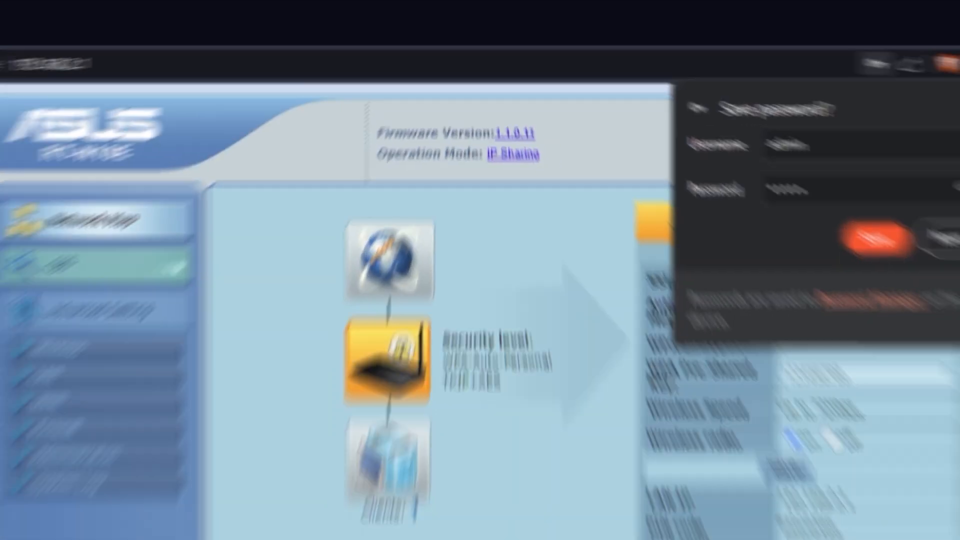
left_click(958, 184)
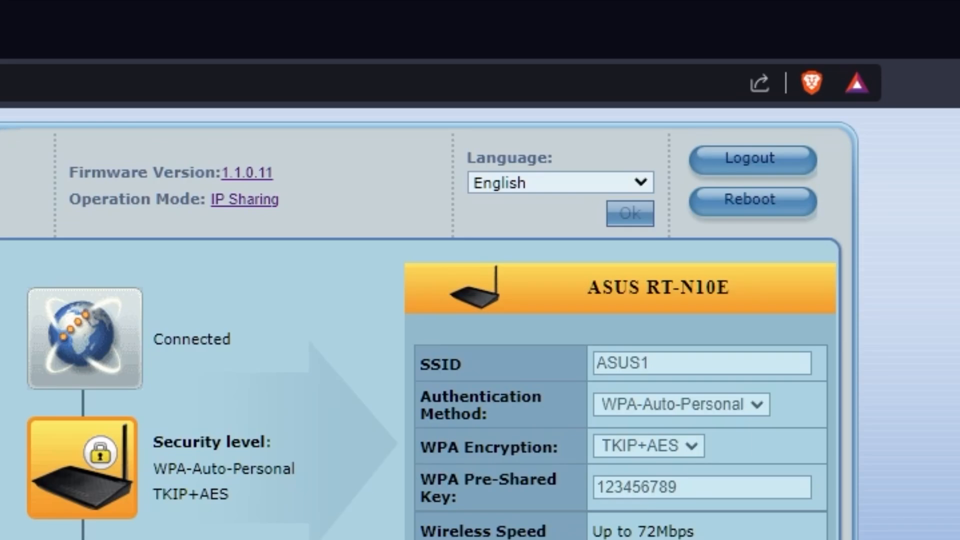
- Reboot the router and confirm the restart prompt
left_click(771, 211)
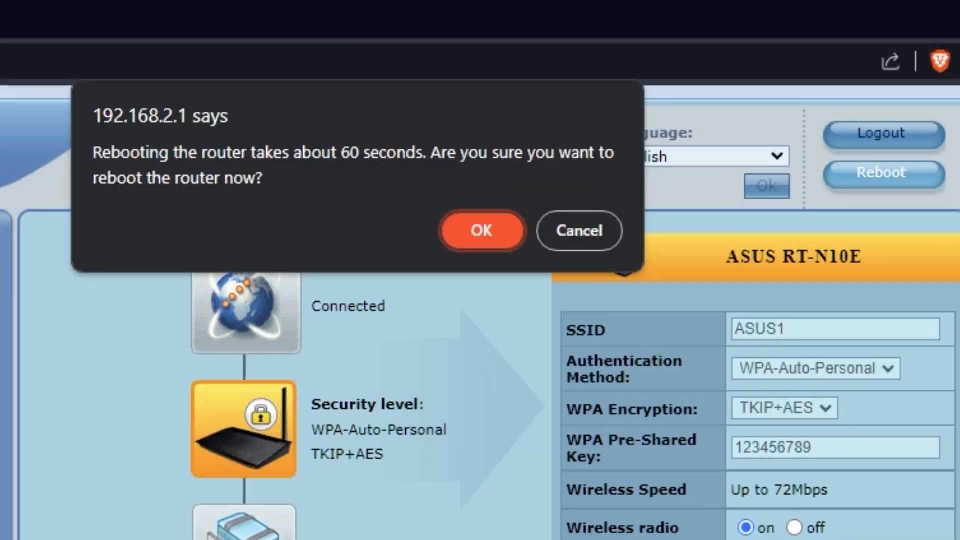
left_click(482, 233)
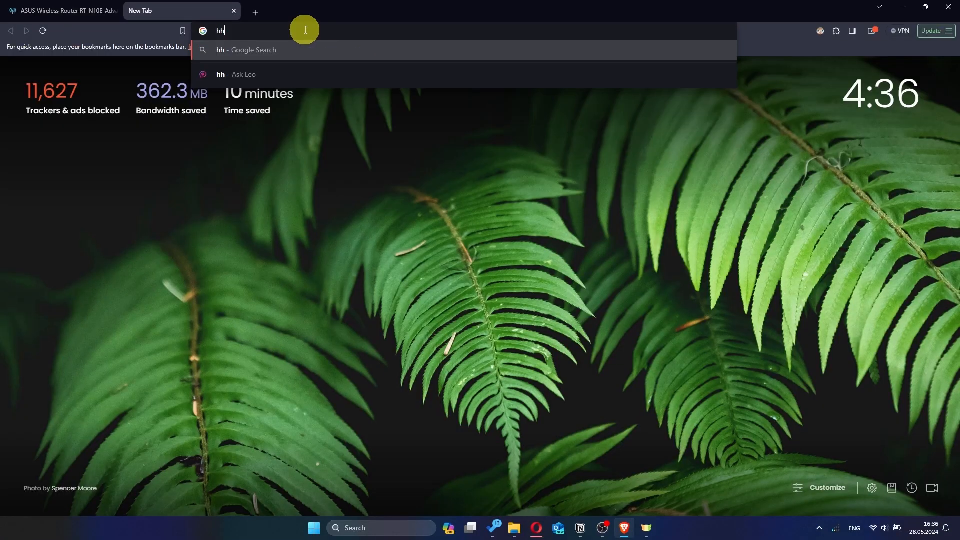
- Reload 192.168.2.1 after the reboot, sign in with the admin credentials, and decline saving the password
type("hh")
key("Return")
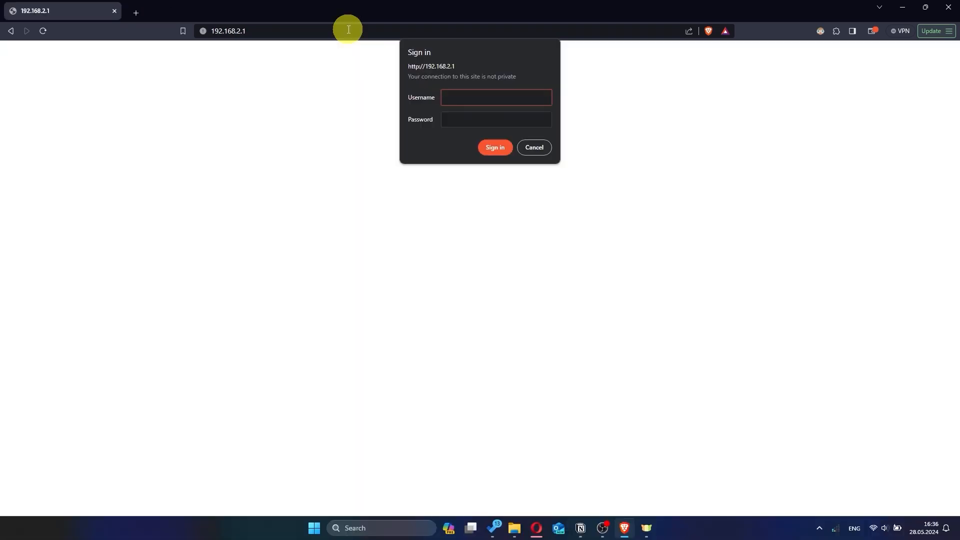
type("a")
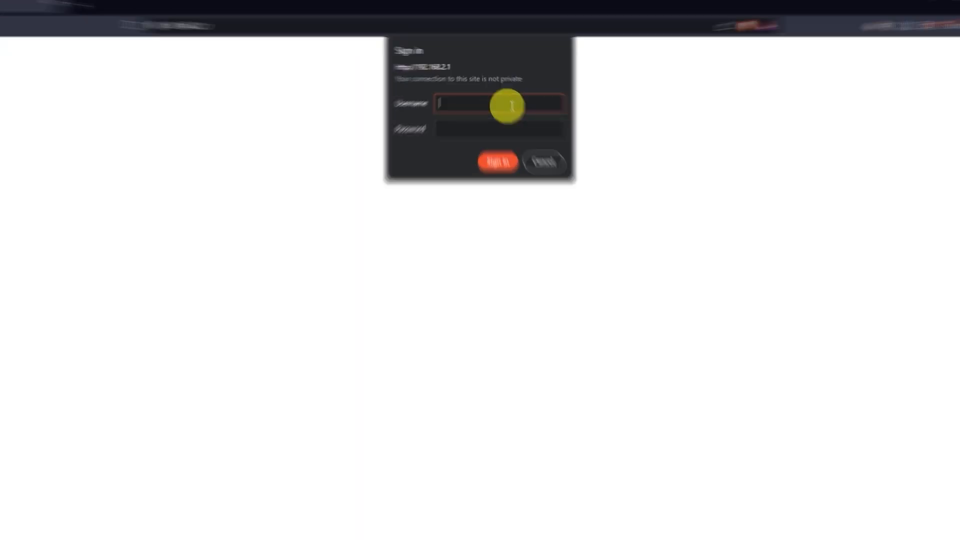
type("dmin")
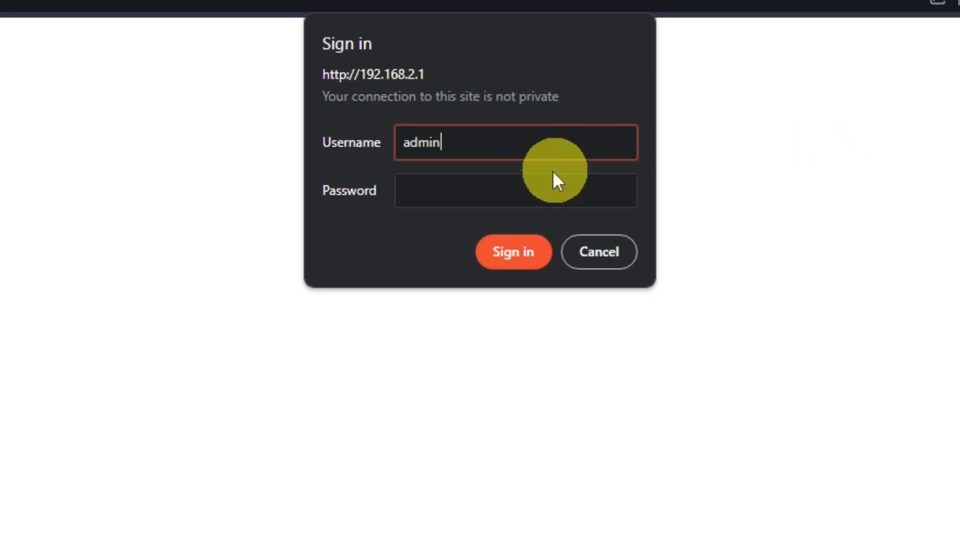
left_click(590, 191)
type("admin")
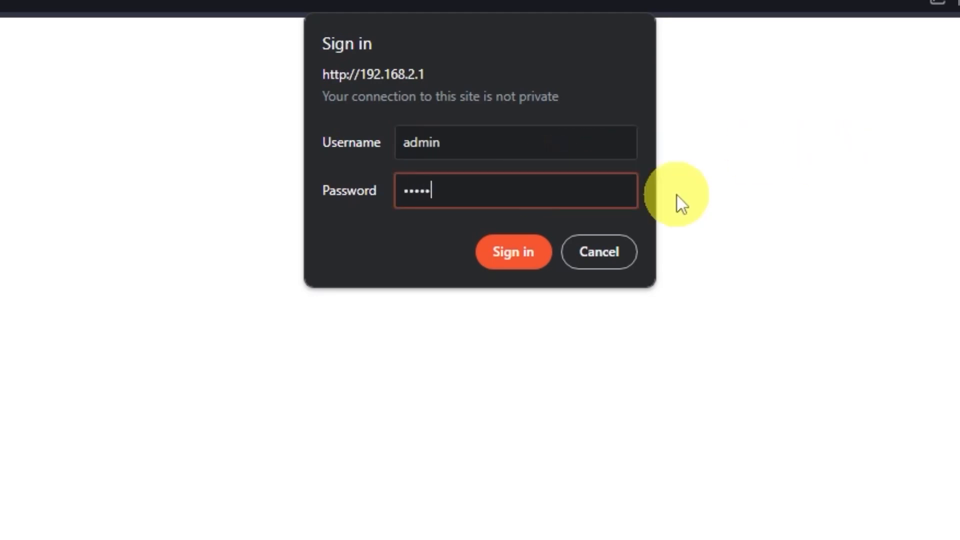
left_click(525, 246)
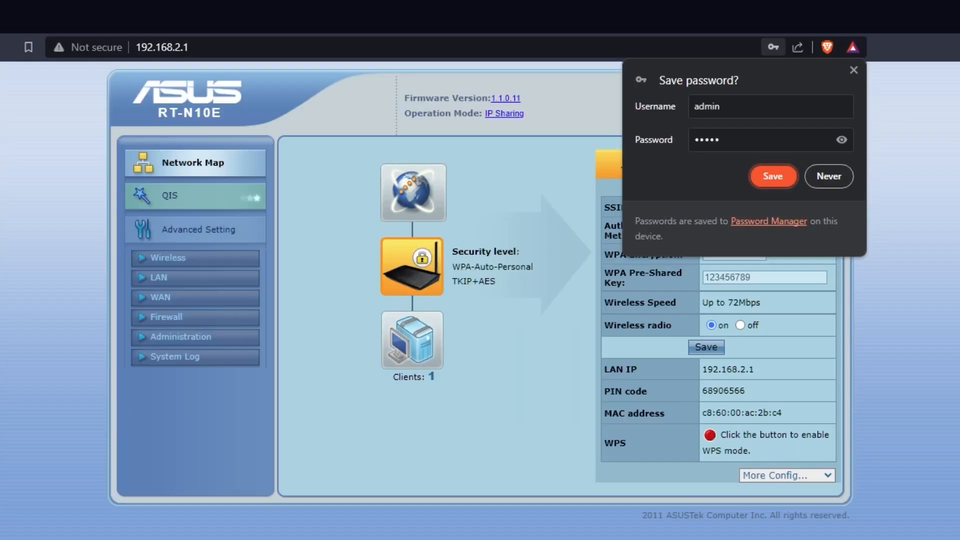
left_click(828, 173)
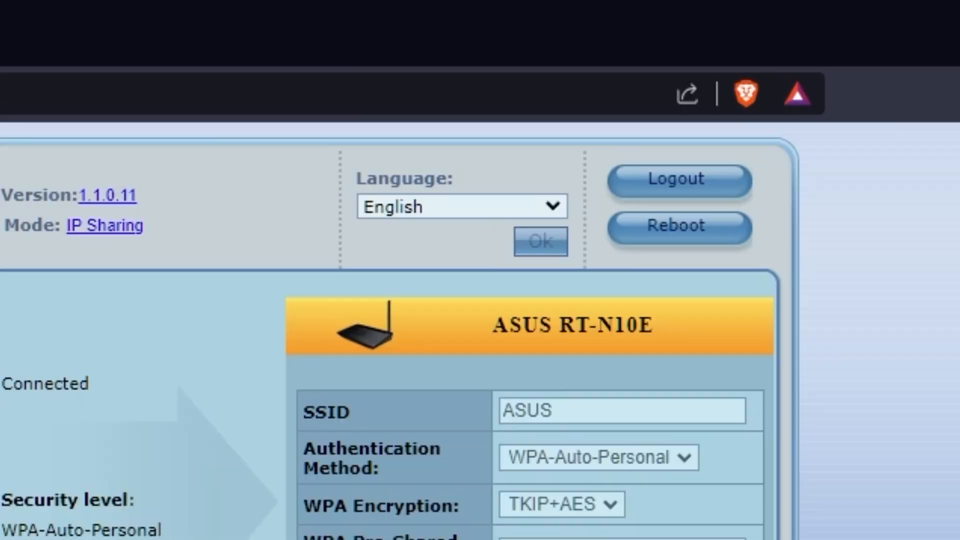
- Keep English as the interface language, then clone the PC's MAC address on the WAN page and apply
left_click(554, 205)
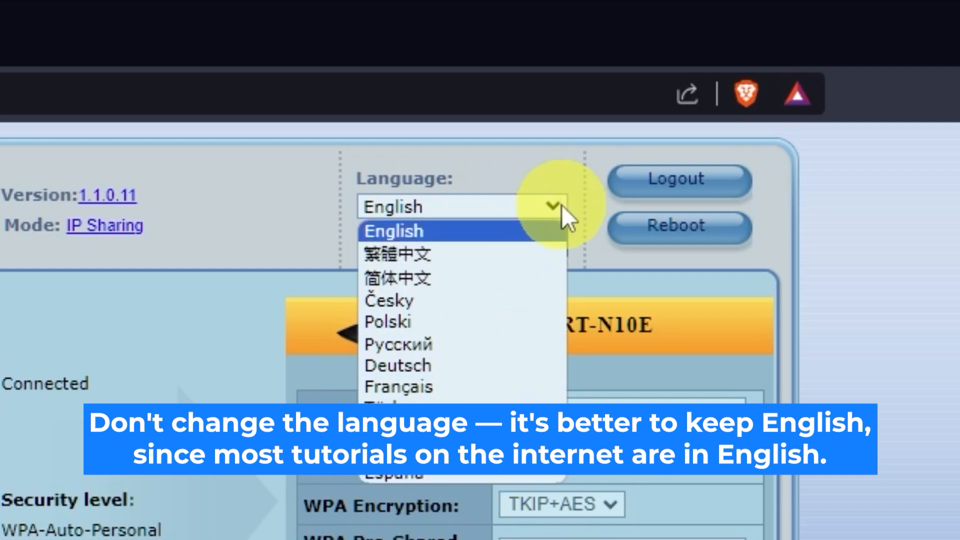
left_click(620, 213)
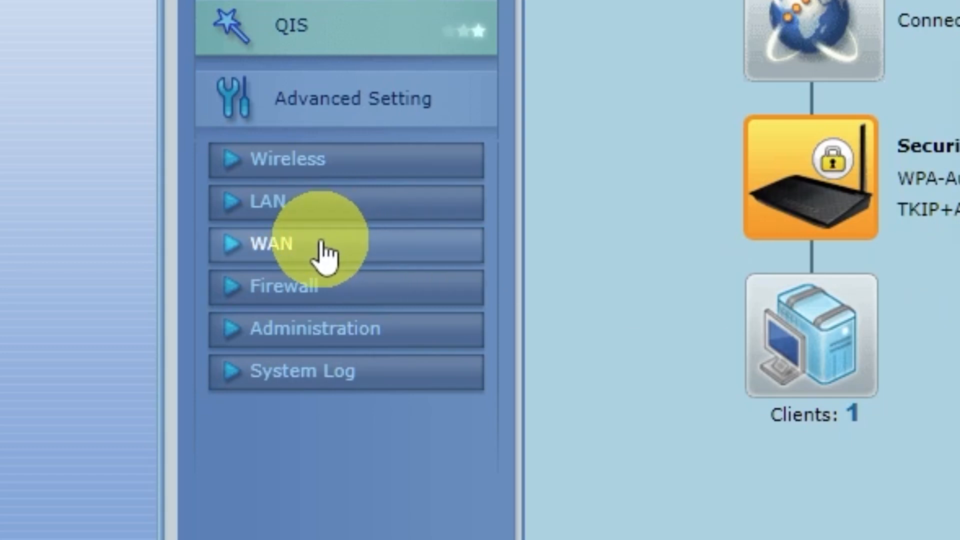
left_click(325, 255)
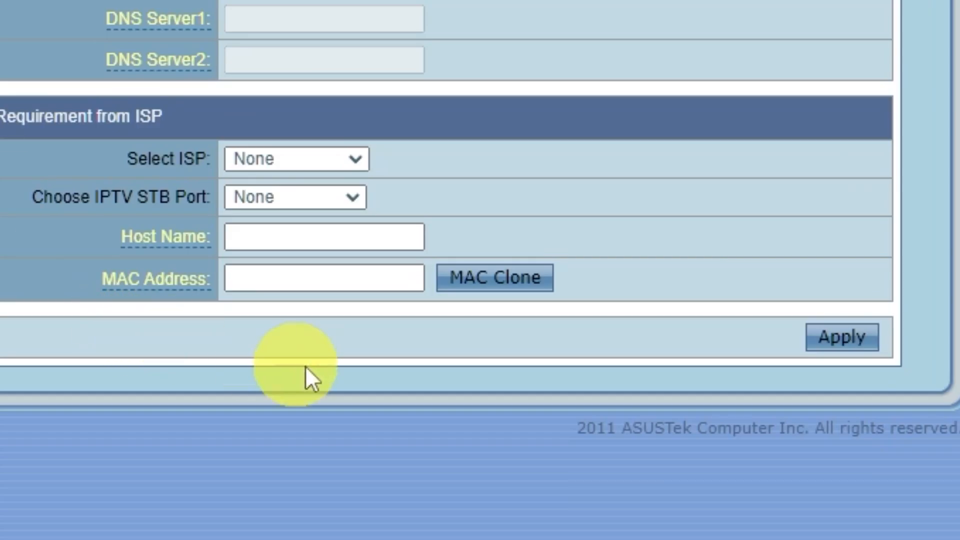
left_click(530, 284)
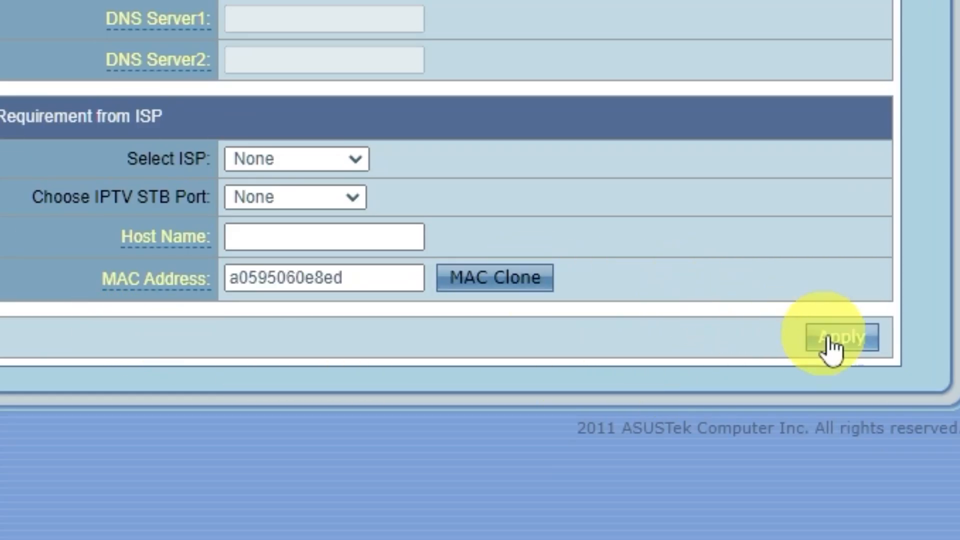
left_click(873, 342)
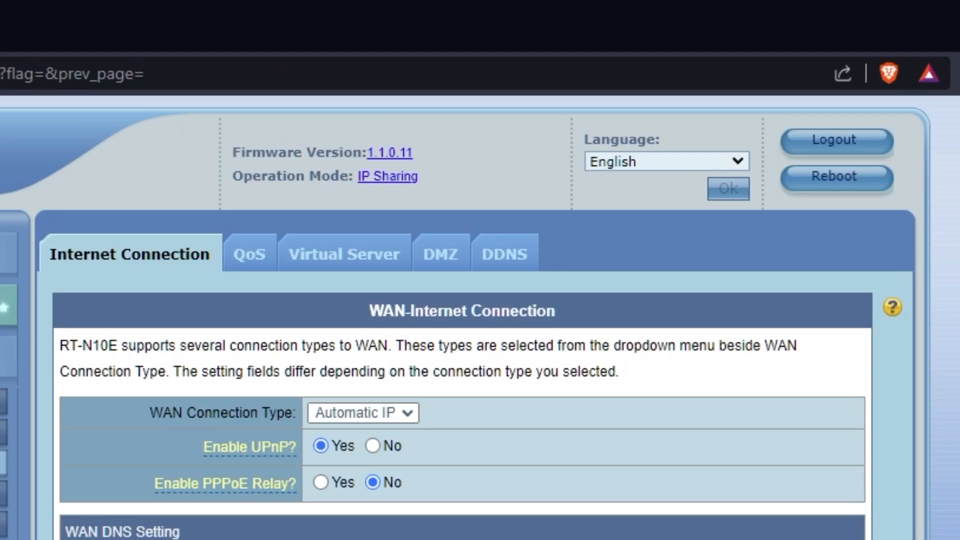
- Reboot the router, then search Google for 'hhh' in a new tab to verify the connection
left_click(846, 181)
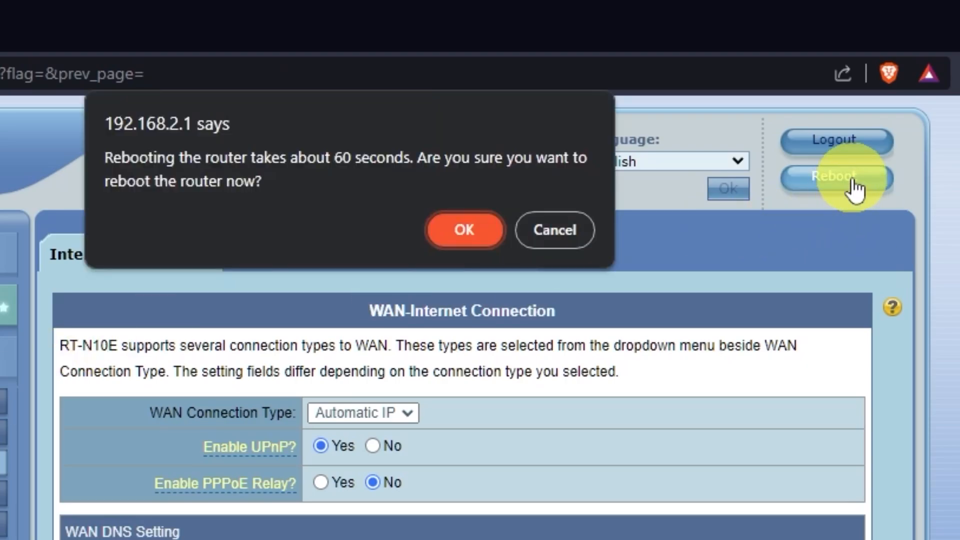
left_click(483, 229)
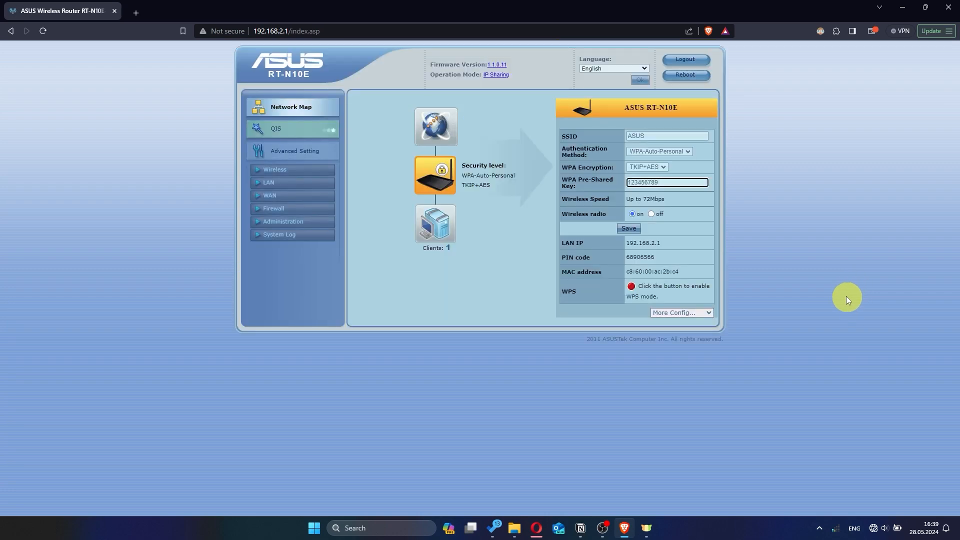
left_click(138, 14)
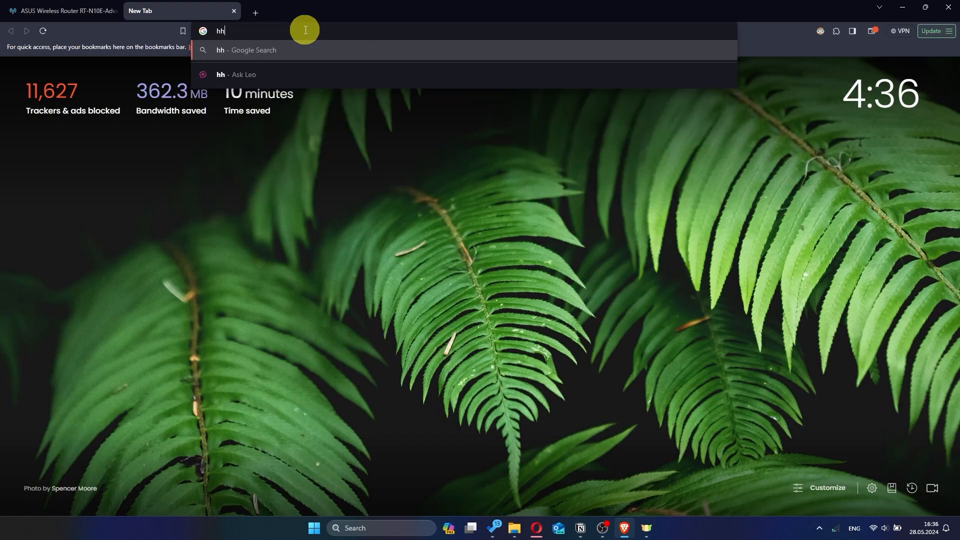
type("hh")
key("Return")
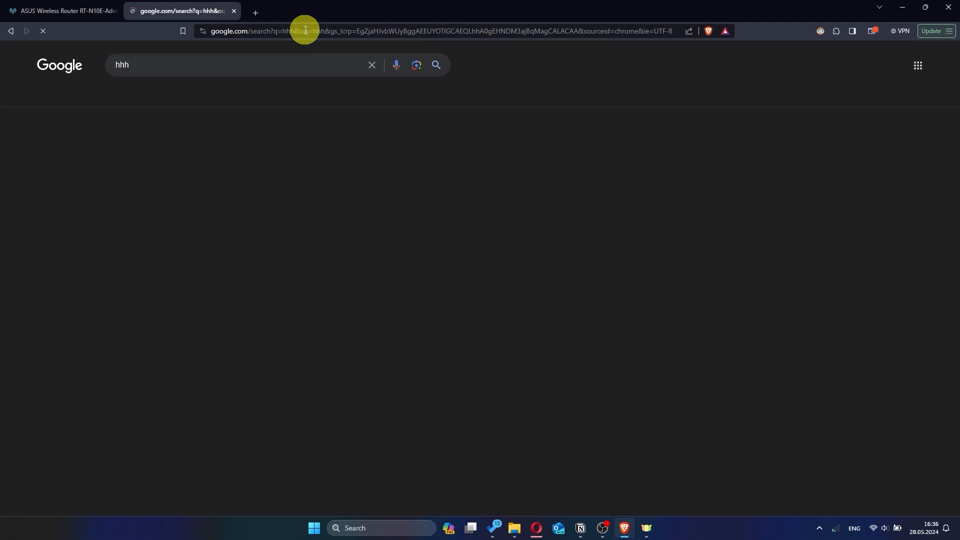